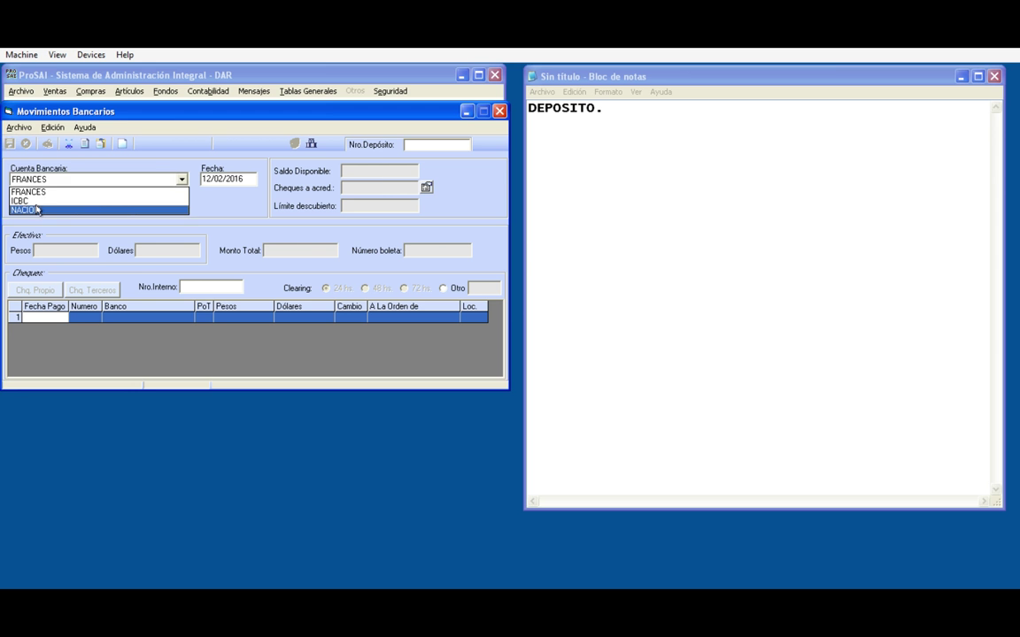
Step: Start a new deposit into the NACION bank account dated 12/02/2016
{"action": "left_click", "coordinate": [36, 209]}
{"action": "left_click", "coordinate": [33, 202]}
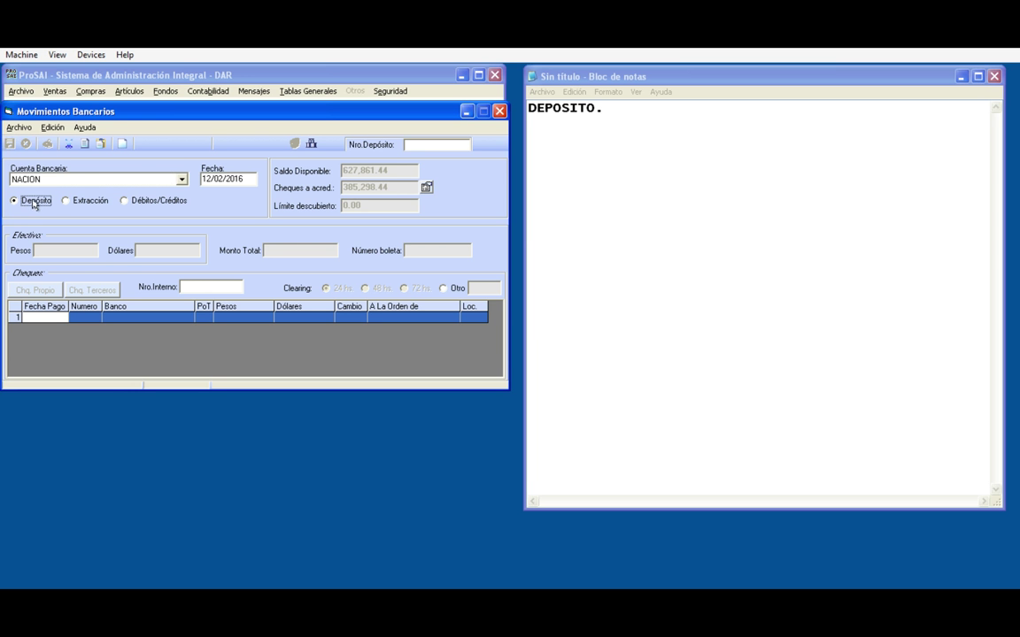
{"action": "left_click", "coordinate": [120, 144]}
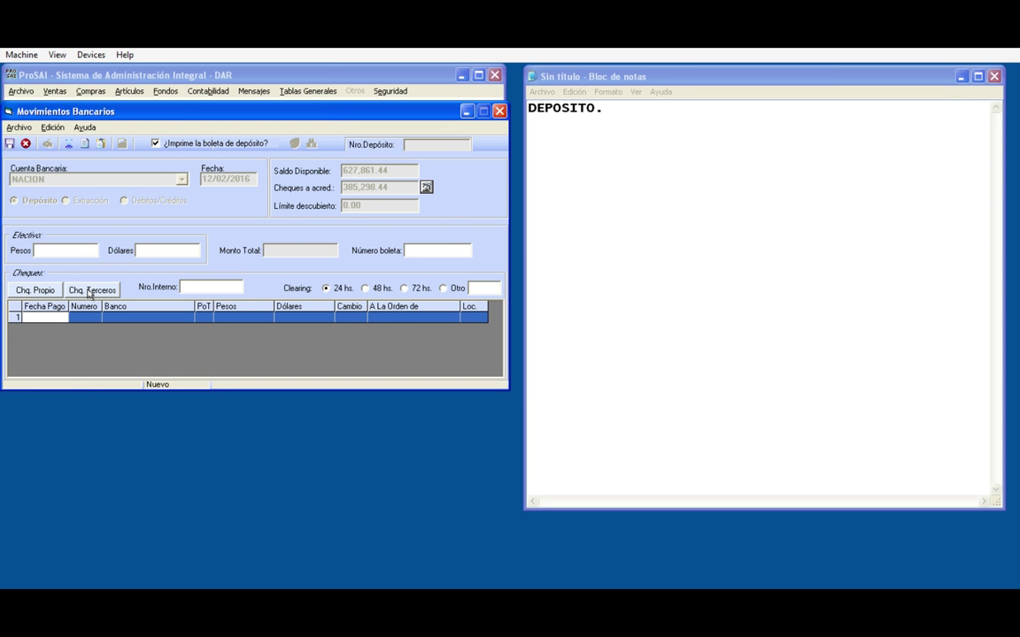
Step: List third-party cheques with payment dates from 12/02/2015 to 19/02/2016 and mark the 96,015.61 peso cheque for use
{"action": "left_click", "coordinate": [90, 294]}
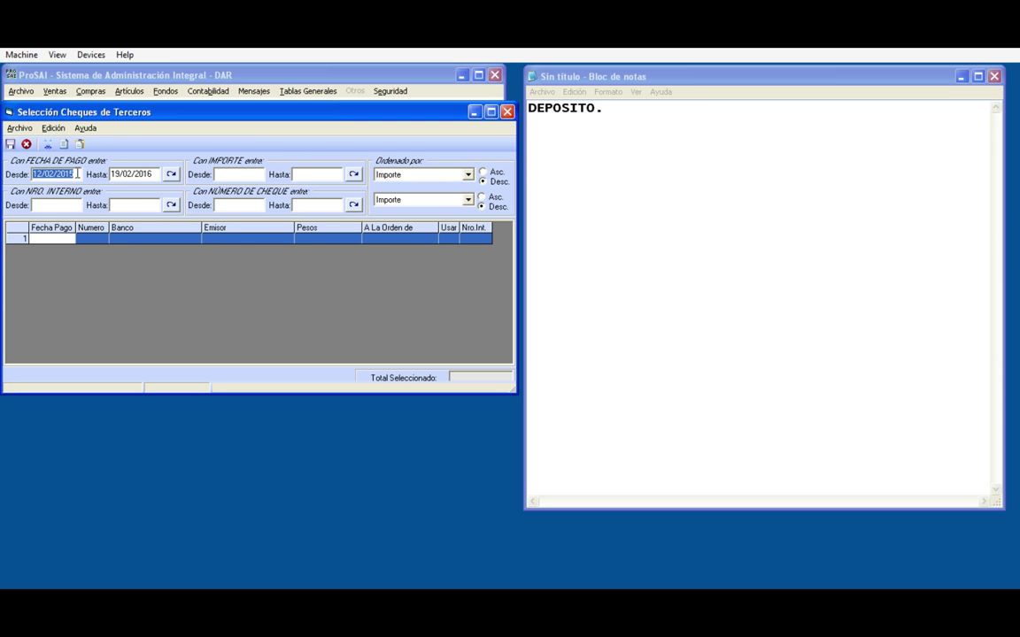
{"action": "left_click", "coordinate": [168, 174]}
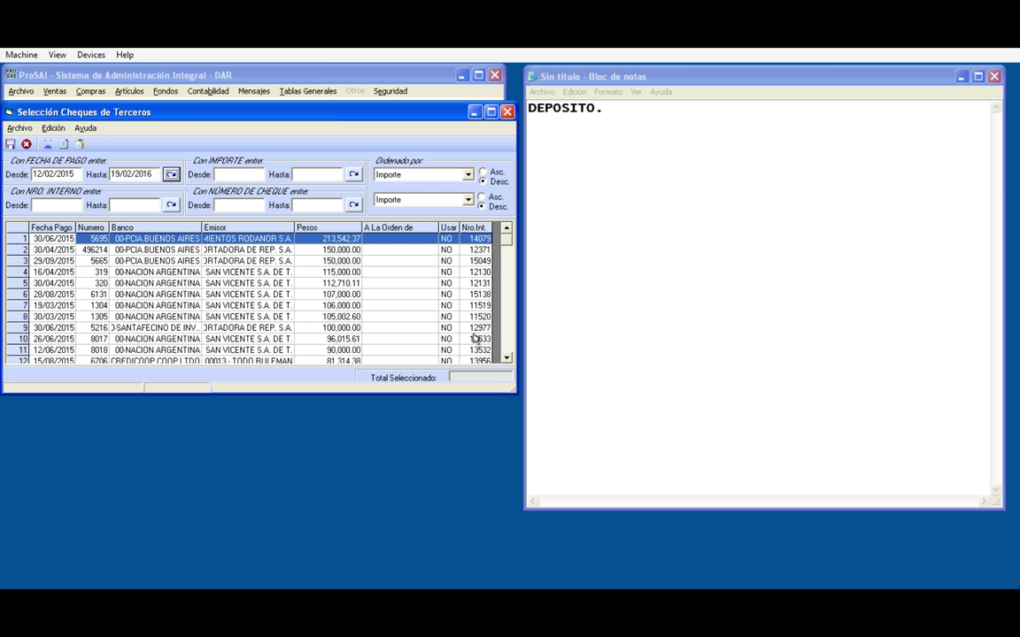
{"action": "left_click", "coordinate": [336, 282]}
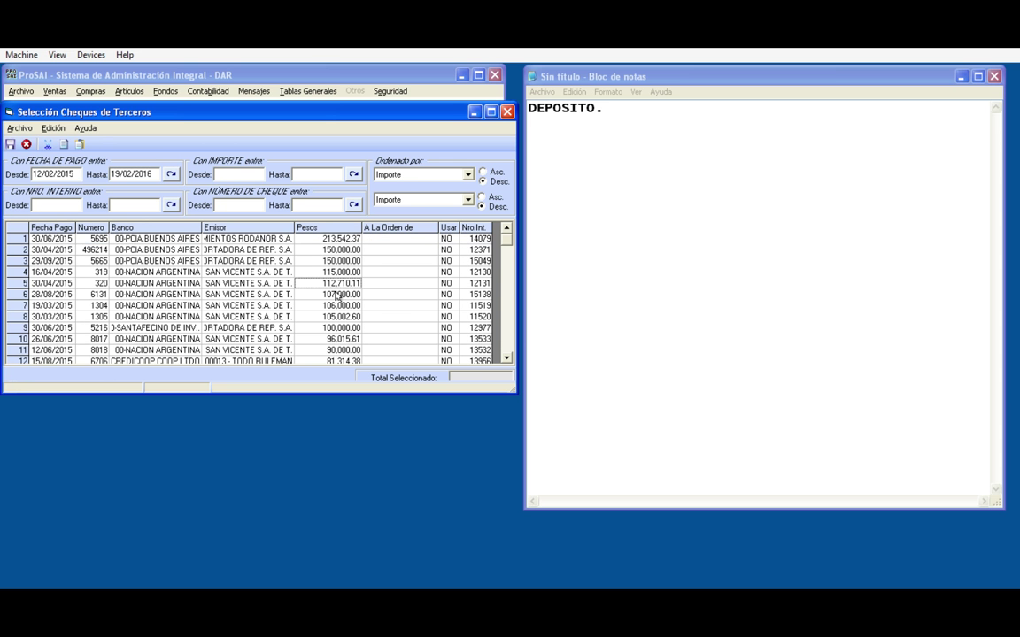
{"action": "left_click", "coordinate": [341, 317]}
{"action": "left_click", "coordinate": [336, 340]}
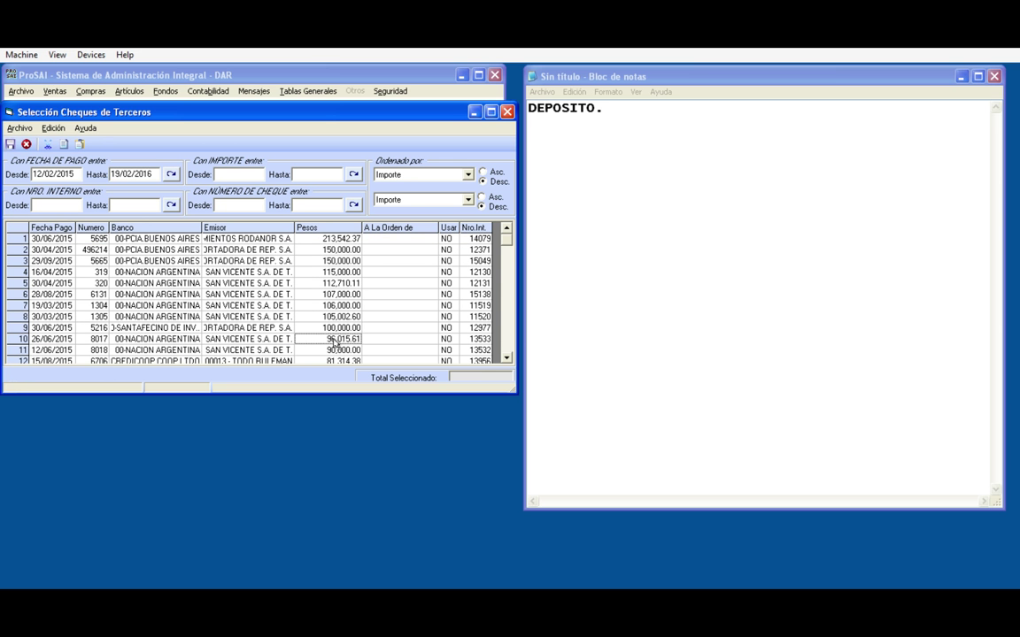
{"action": "key", "text": "space"}
Step: Mark the 41,500.00 peso PCIA.BUENOS AIRES cheque as well and accept the cheque selection into the deposit
{"action": "scroll", "coordinate": [509, 332], "scroll_direction": "down", "scroll_amount": 11}
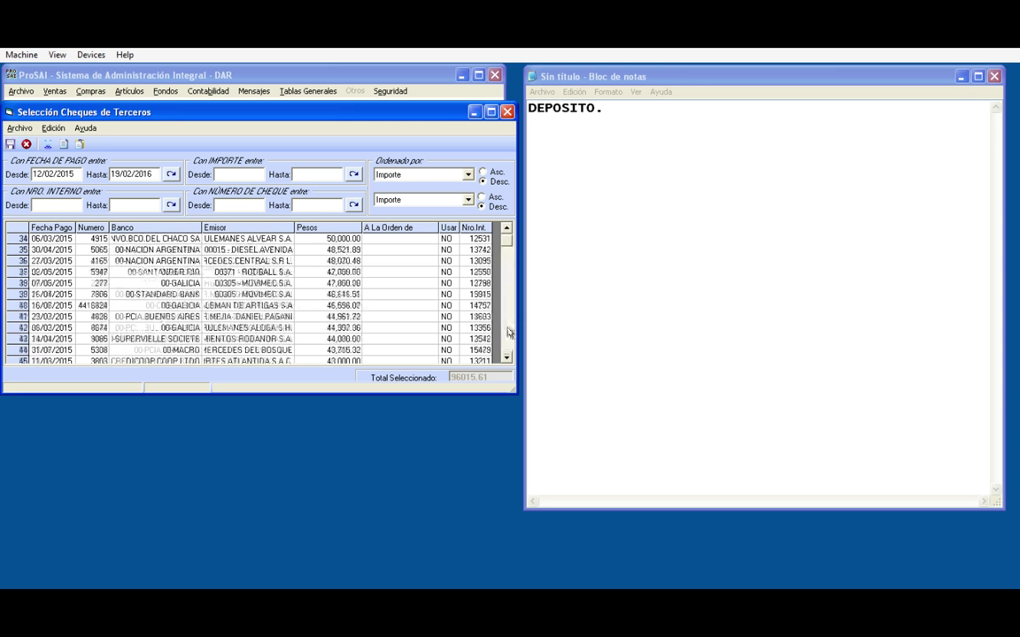
{"action": "scroll", "coordinate": [509, 332], "scroll_direction": "down", "scroll_amount": 4}
{"action": "left_click", "coordinate": [341, 316]}
{"action": "key", "text": "space"}
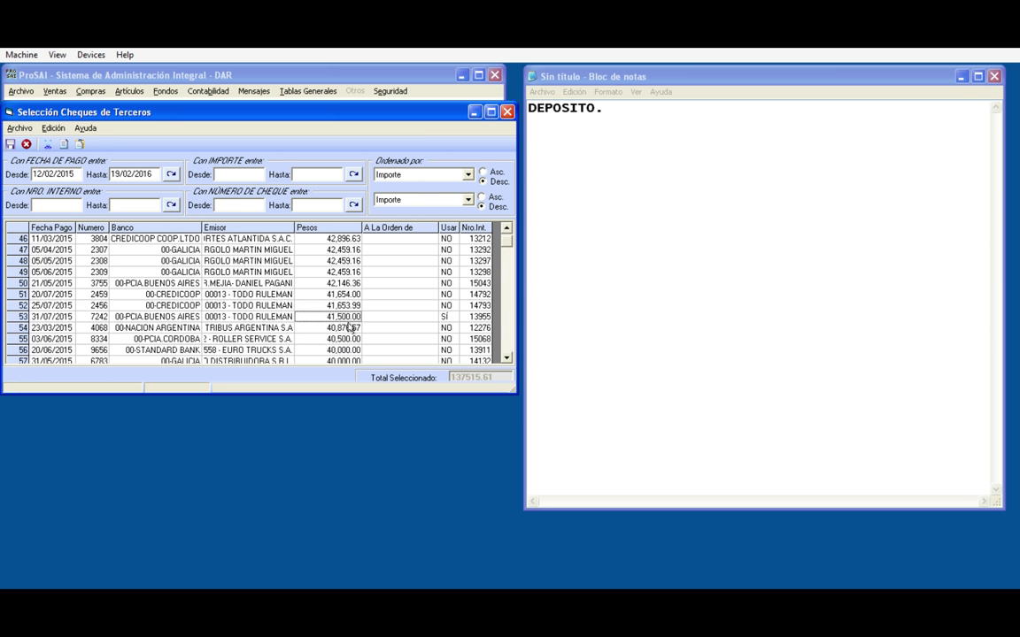
{"action": "left_click", "coordinate": [10, 145]}
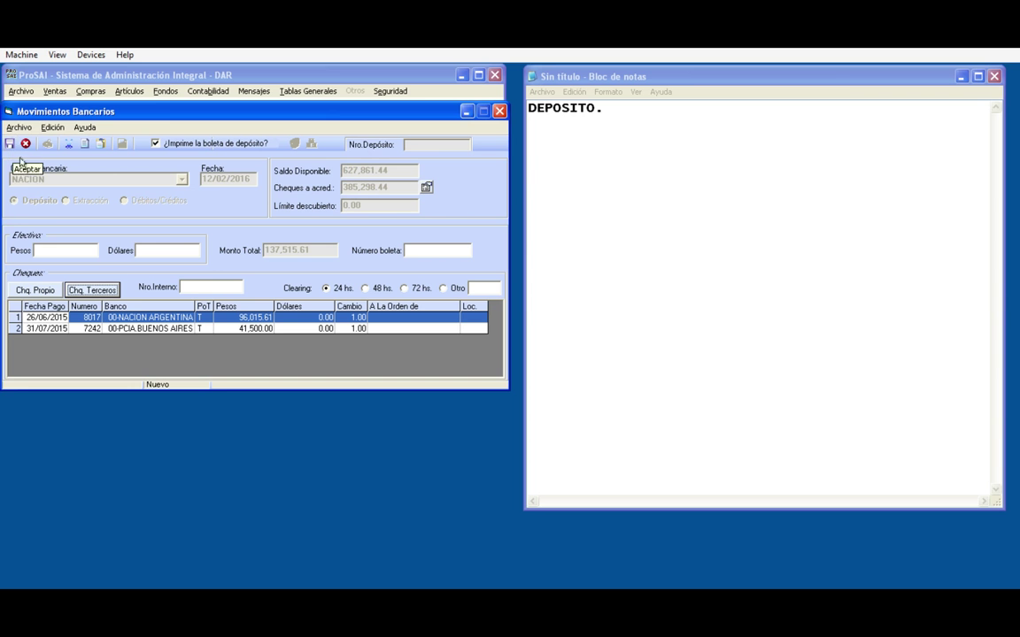
Step: Try to add a cheque to the deposit by internal number 148235
{"action": "left_click", "coordinate": [209, 288]}
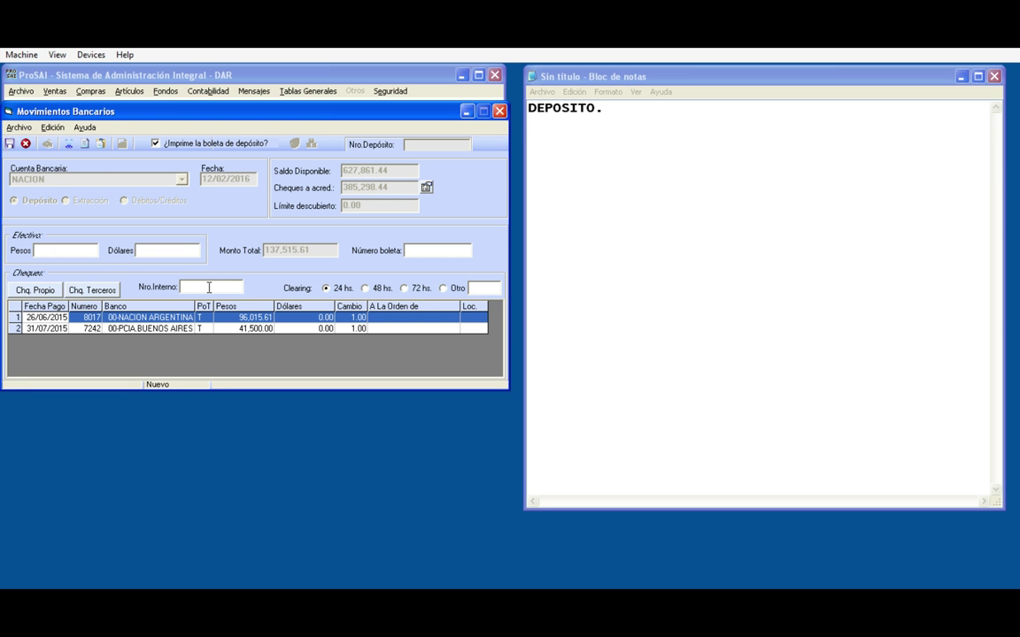
{"action": "type", "text": "148235"}
{"action": "key", "text": "Return"}
{"action": "key", "text": "Return"}
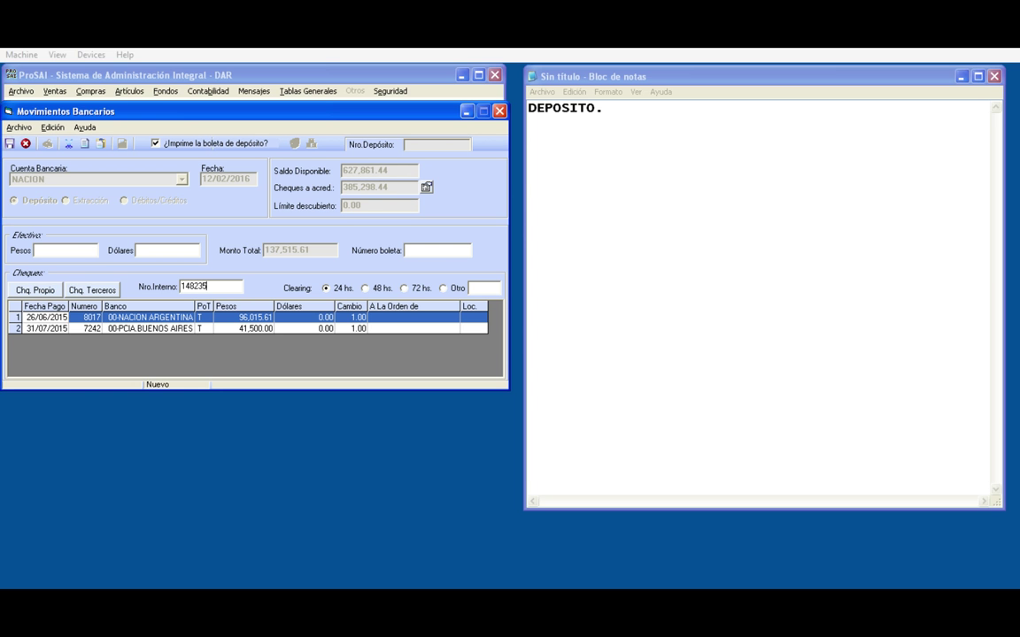
Step: Add the 4,500.00 peso HSBC cheque and the cheque with internal number 15443 to the deposit by their internal numbers
{"action": "double_click", "coordinate": [217, 285]}
{"action": "type", "text": "993"}
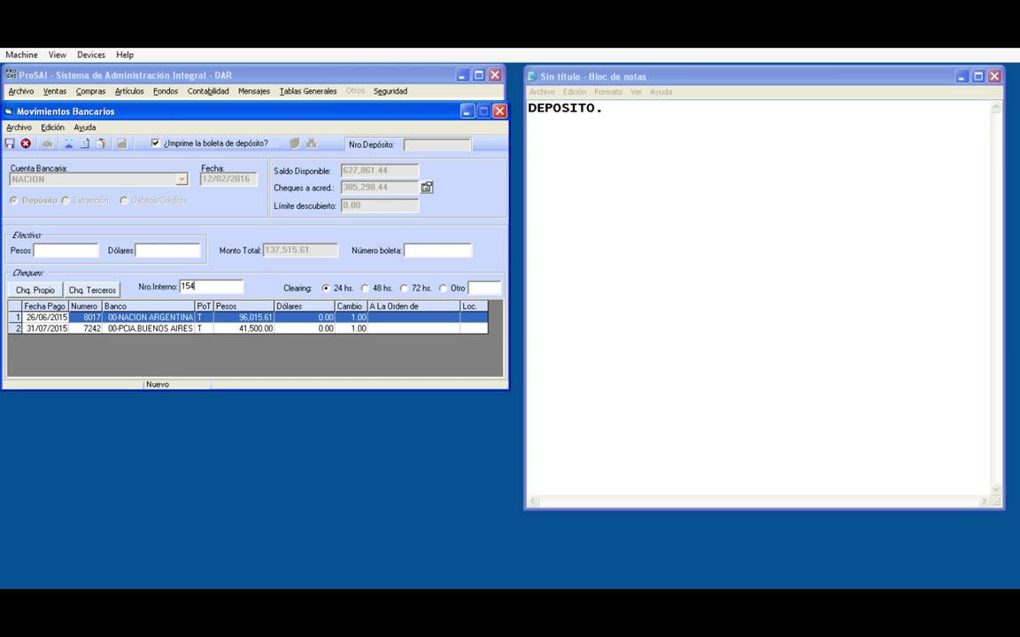
{"action": "key", "text": "Return"}
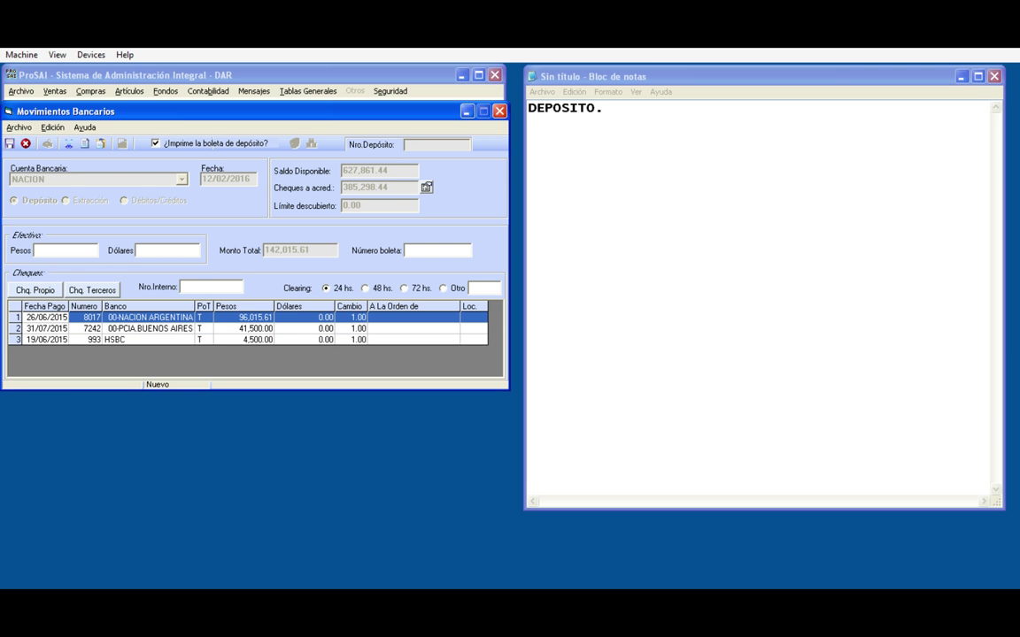
{"action": "type", "text": "15443"}
{"action": "key", "text": "Return"}
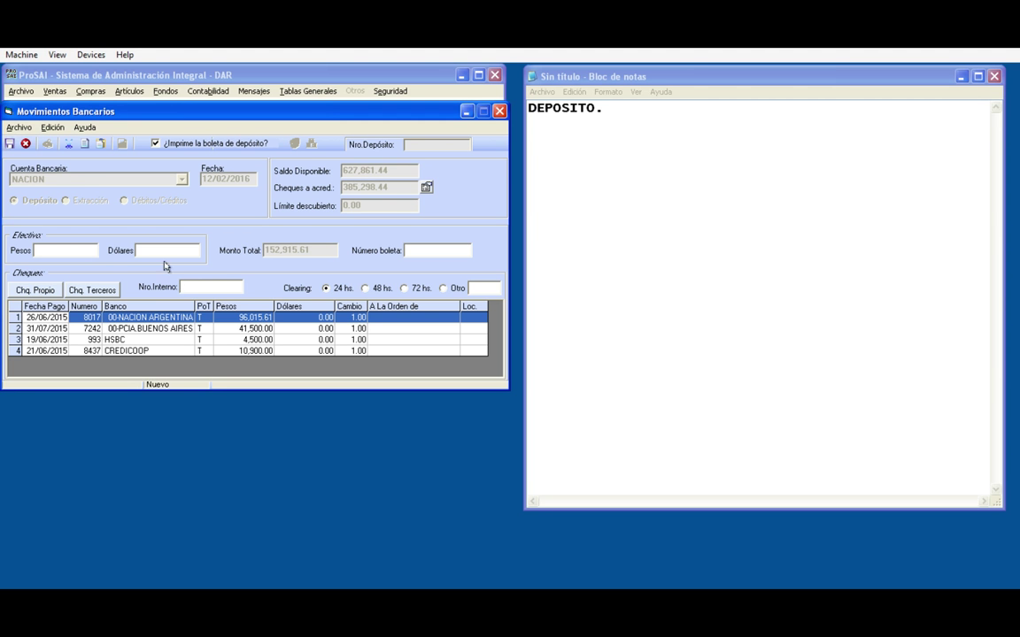
Step: Enter 1000 pesos in cash and save the deposit with its slip set to print
{"action": "left_click", "coordinate": [59, 253]}
{"action": "type", "text": "1000"}
{"action": "left_click", "coordinate": [197, 290]}
{"action": "left_click", "coordinate": [12, 146]}
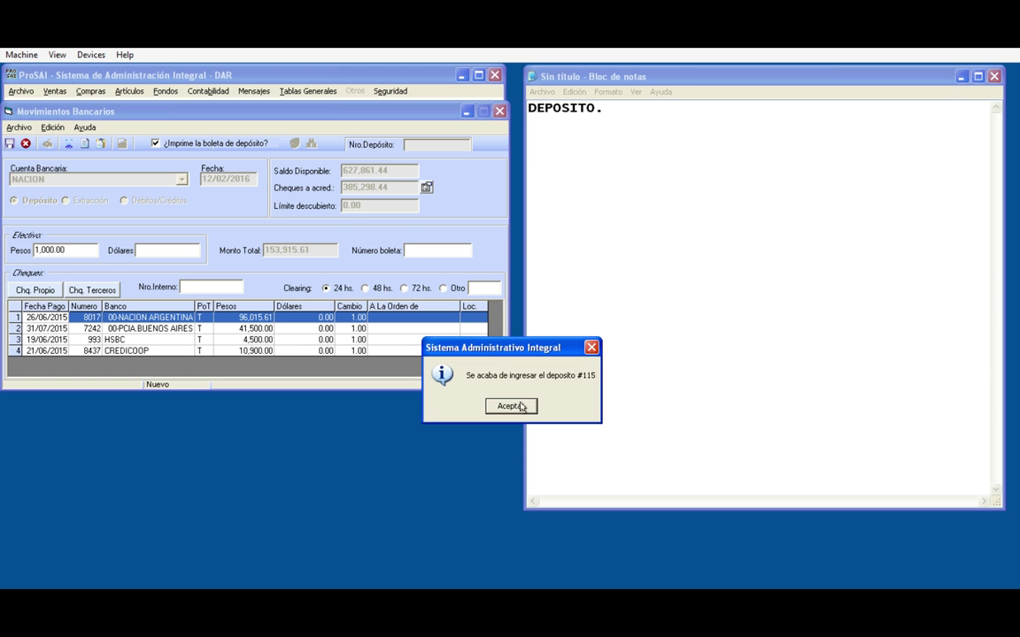
{"action": "left_click", "coordinate": [511, 406]}
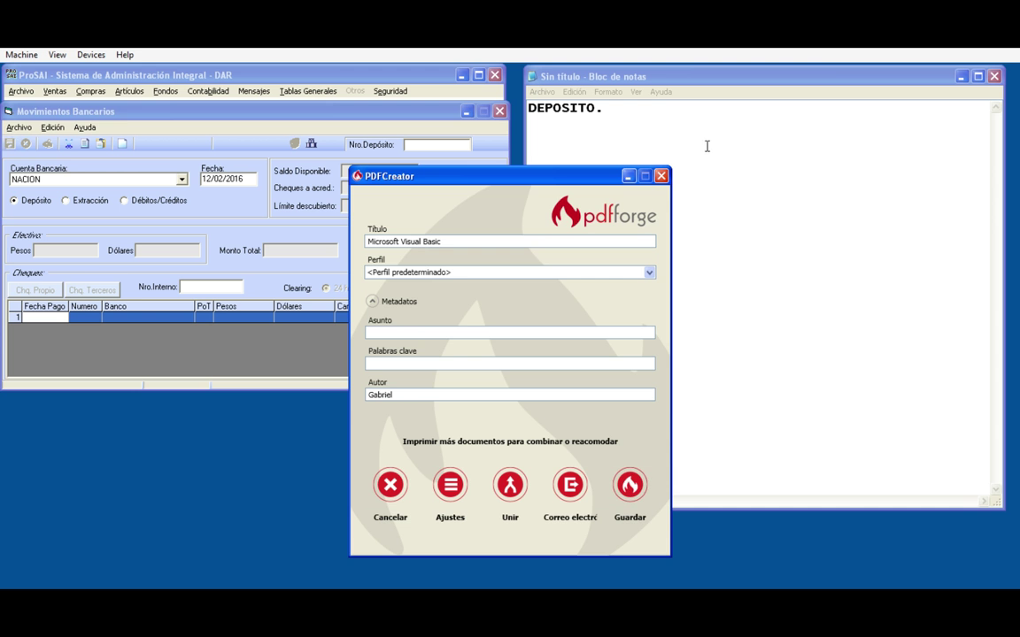
Step: Save the printed deposit slip as Microsoft Visual Basic.pdf in Mis documentos, replacing the existing file
{"action": "left_click", "coordinate": [629, 487]}
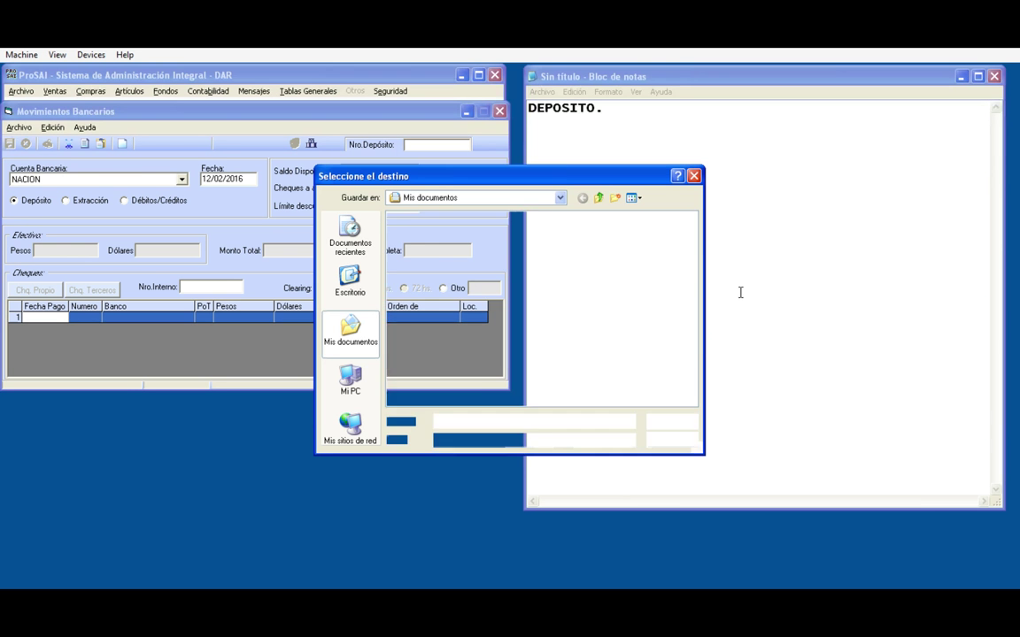
{"action": "left_click", "coordinate": [657, 422]}
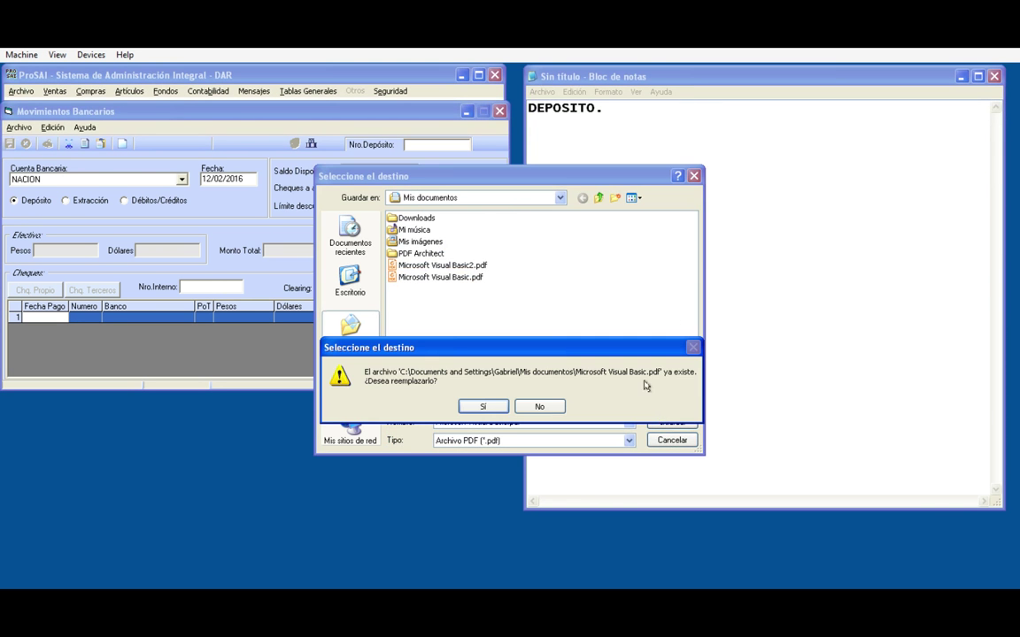
{"action": "left_click", "coordinate": [482, 404]}
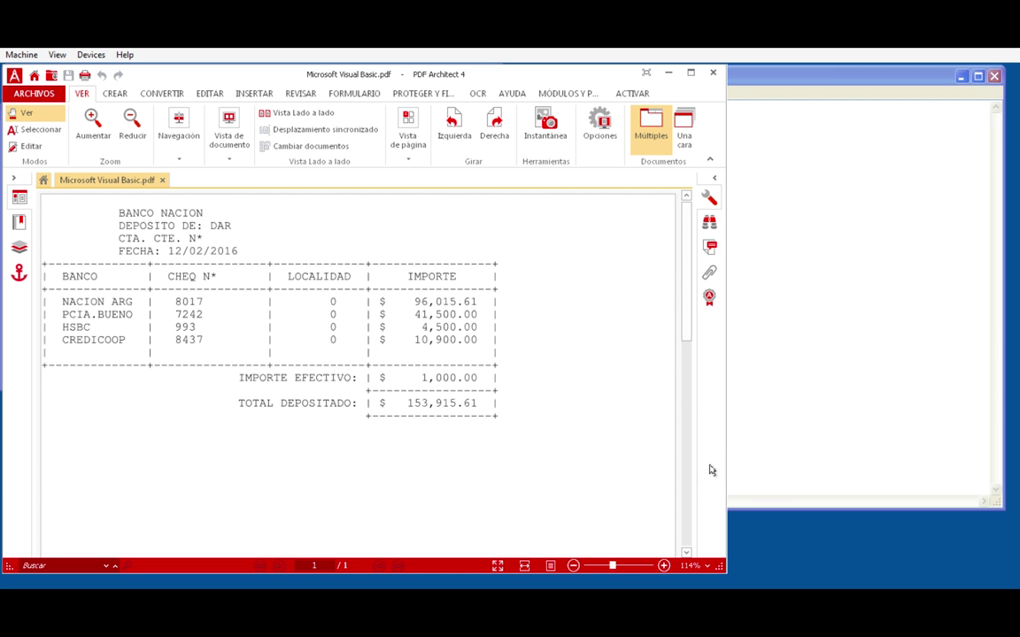
Step: Narrow the PDF window slightly and write in Notepad "Esta es la impresion... uso una impresora PDF" below the DEPOSITO heading
{"action": "left_click_drag", "start_coordinate": [725, 458], "coordinate": [714, 458]}
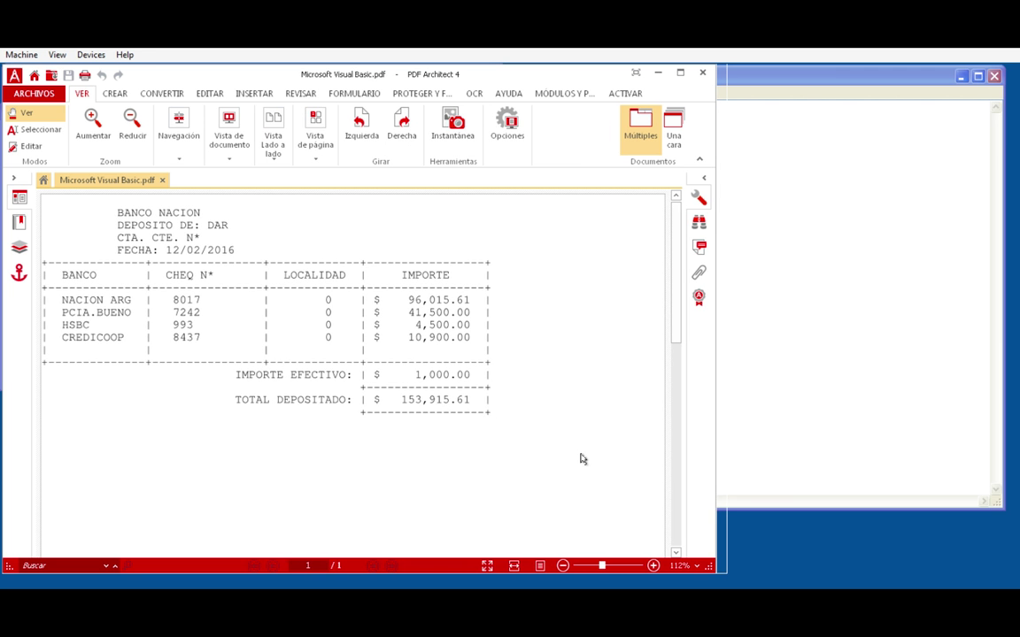
{"action": "left_click", "coordinate": [828, 308]}
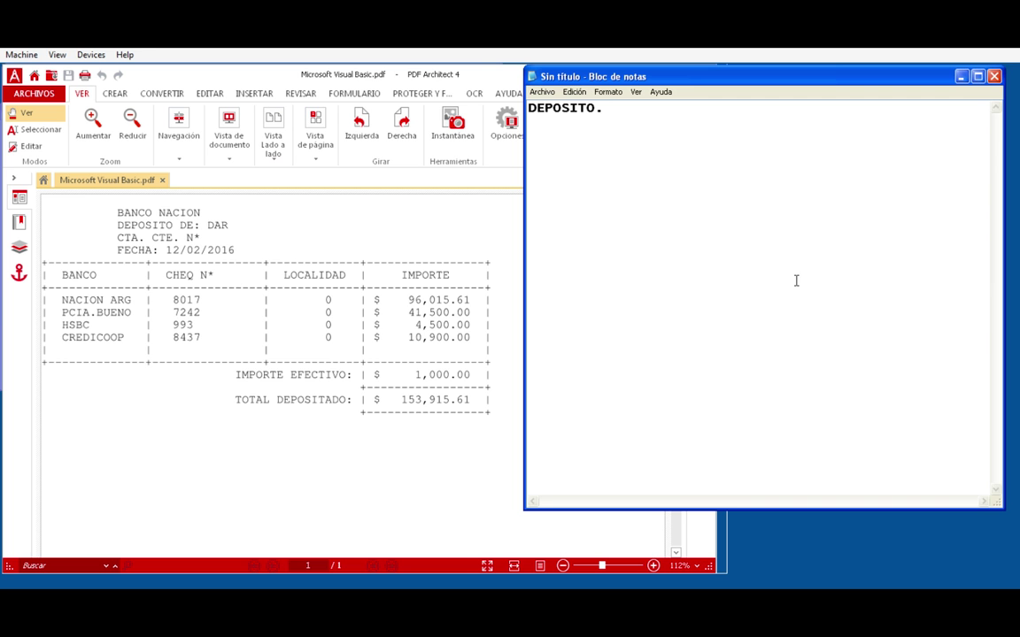
{"action": "type", "text": "e"}
{"action": "type", "text": "Esta es la impre"}
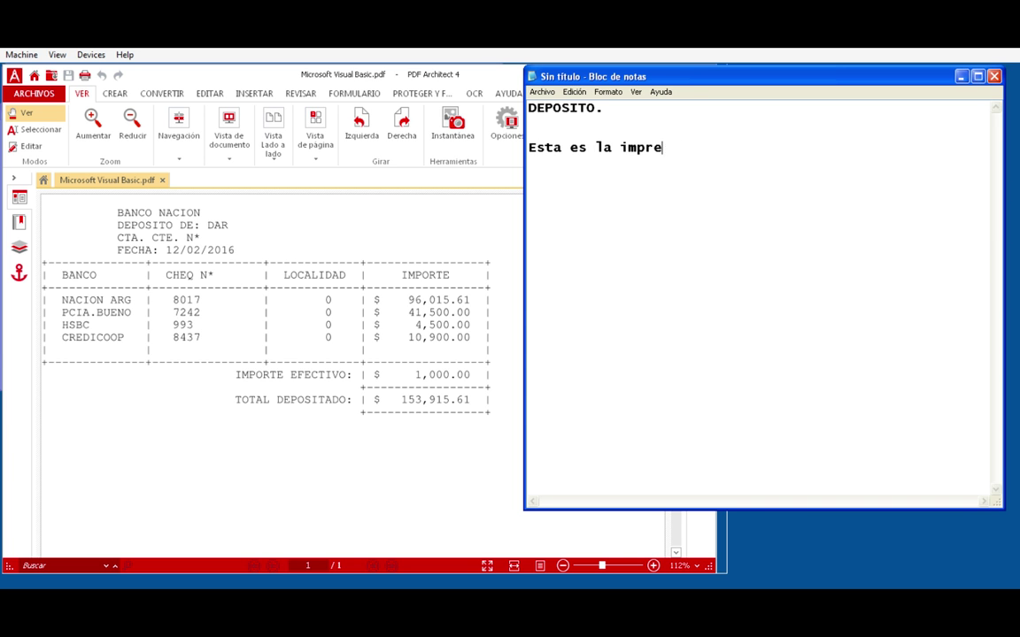
{"action": "type", "text": "sion... uso una"}
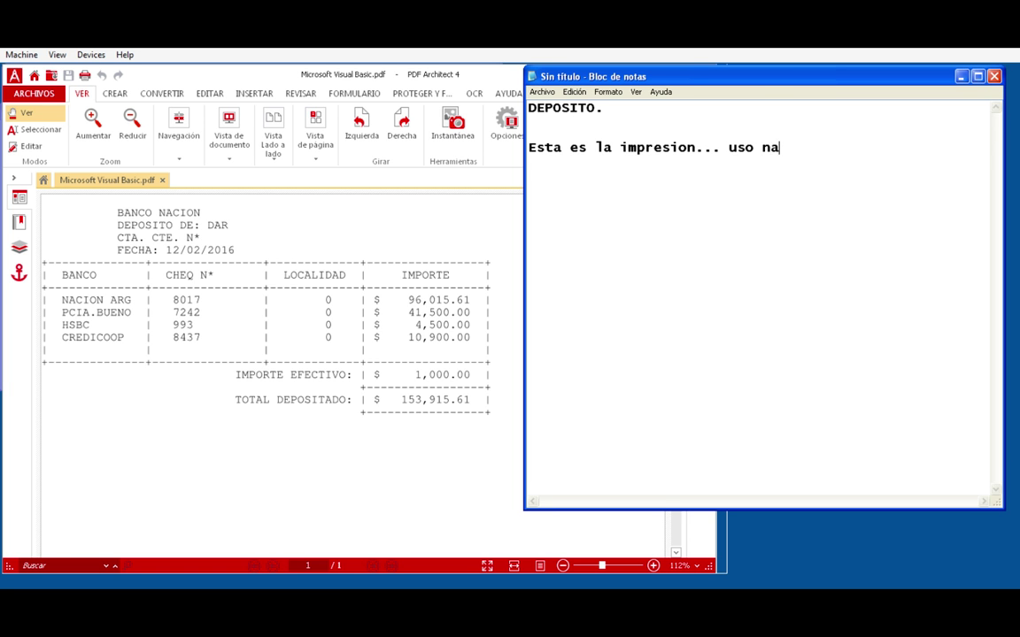
{"action": "key", "text": "BackSpace"}
{"action": "key", "text": "BackSpace"}
{"action": "type", "text": "una impresora PDF"}
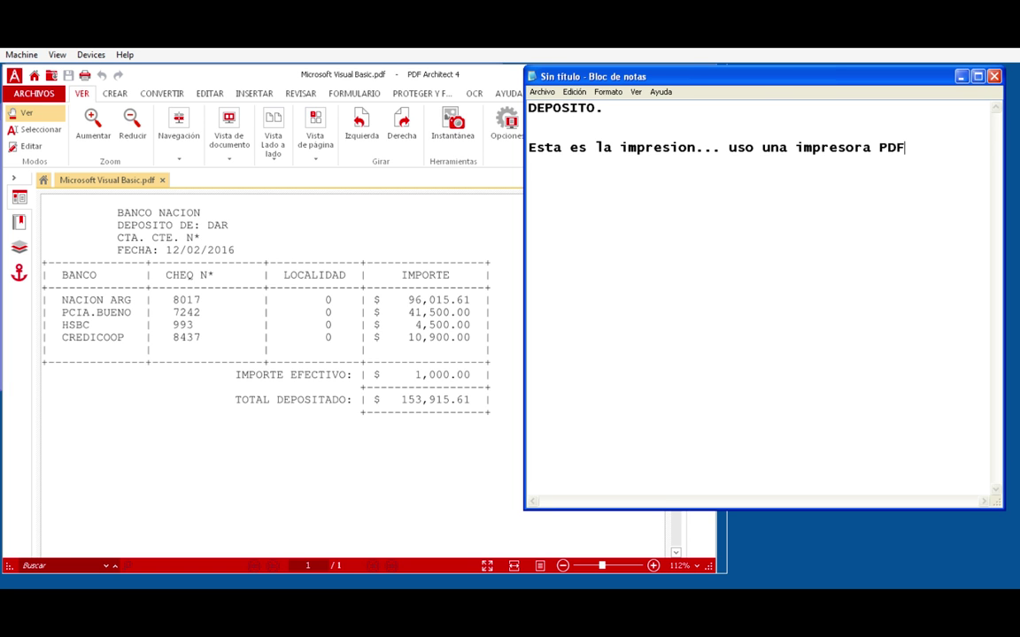
Step: Continue the note with "para que veas como sale, a vos te va a salir direc-tamente en la impresora.", breaking the line after "direc-"
{"action": "key", "text": "Return"}
{"action": "type", "text": "para que veas como sale"}
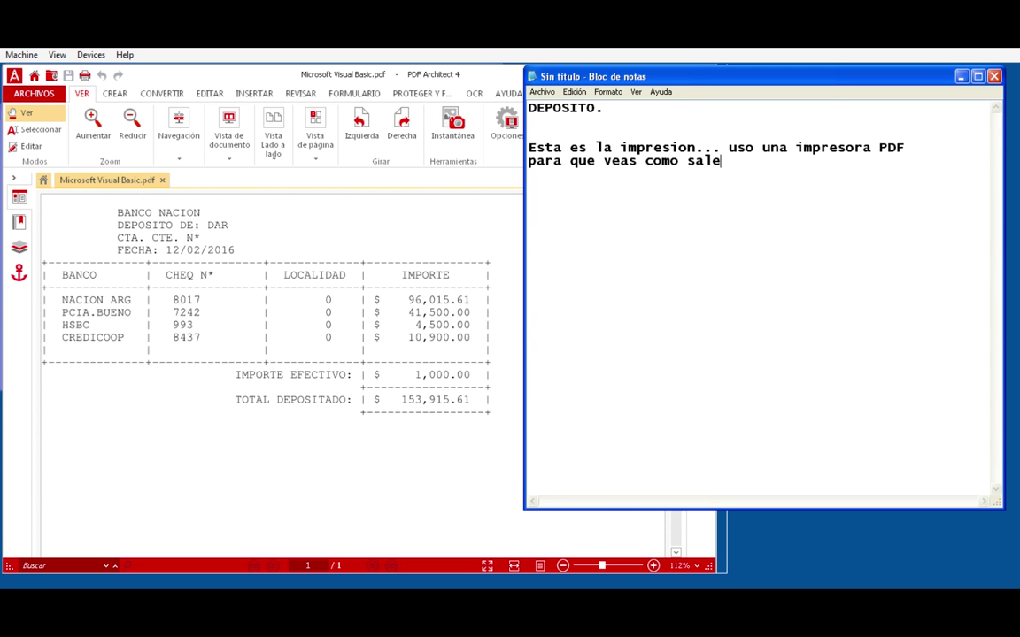
{"action": "type", "text": ", a vos te va a"}
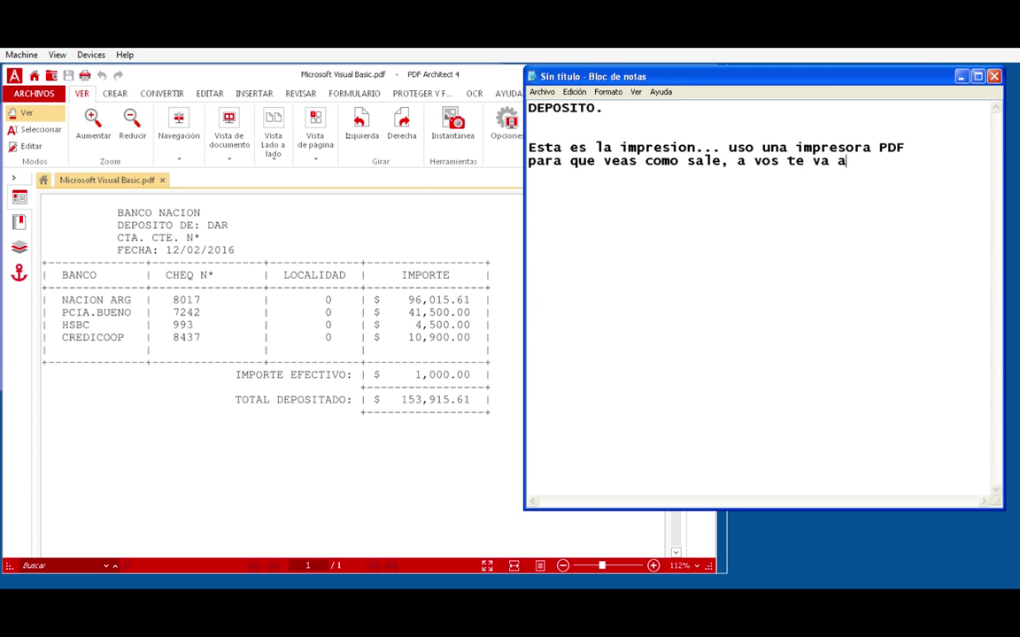
{"action": "type", "text": " salir direc"}
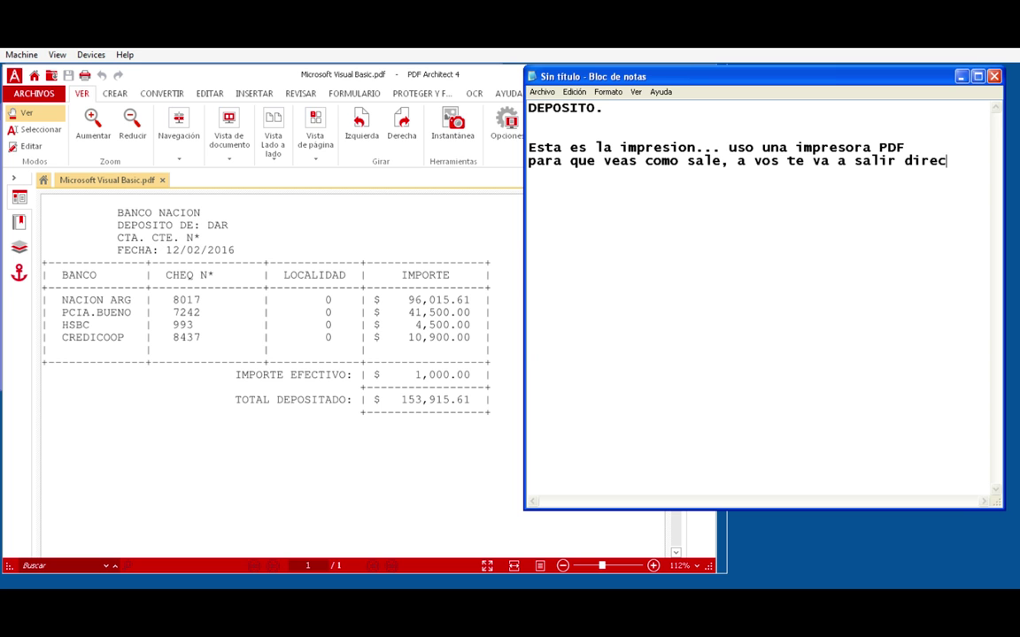
{"action": "type", "text": "-"}
{"action": "key", "text": "Return"}
{"action": "type", "text": "tamente enl"}
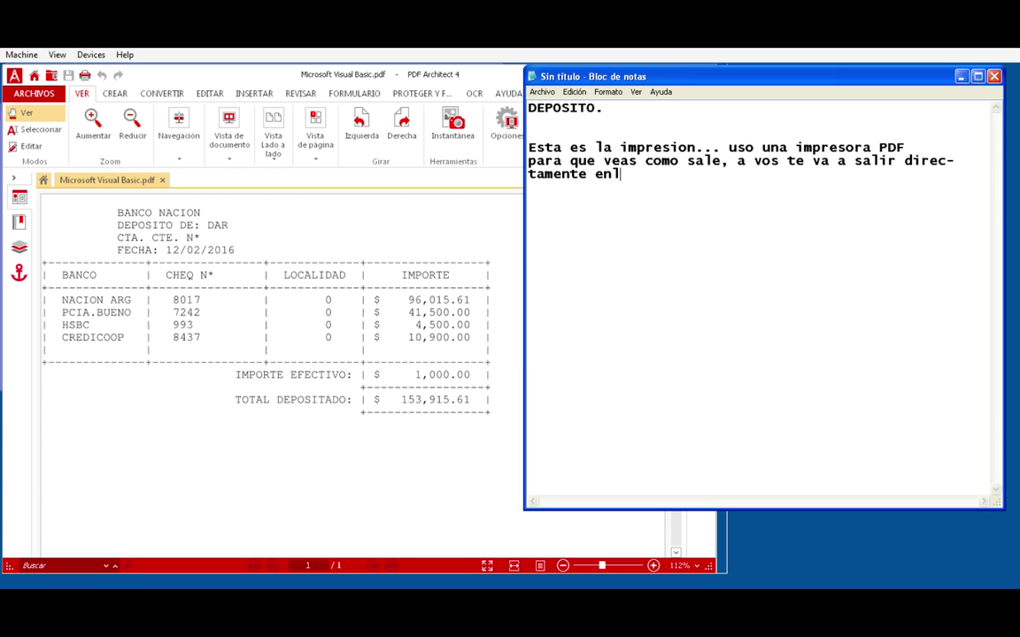
{"action": "key", "text": "BackSpace"}
{"action": "type", "text": "la impresoa"}
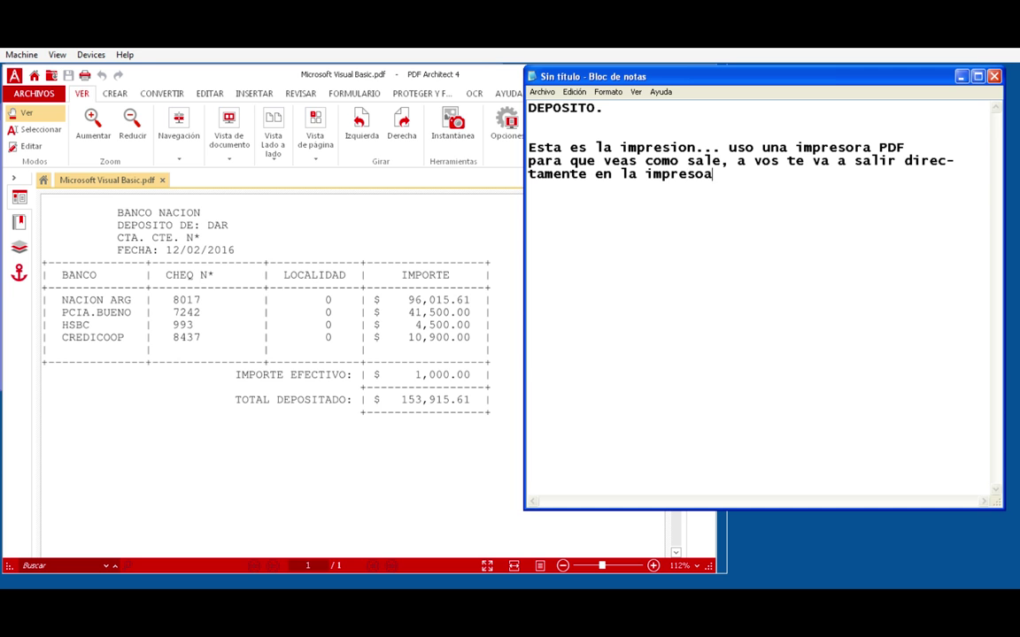
{"action": "key", "text": "BackSpace"}
{"action": "type", "text": "ra."}
Step: Close the PDF deposit slip and add the line "Para que salga duplicado:" to the note after a blank line
{"action": "left_click", "coordinate": [452, 277]}
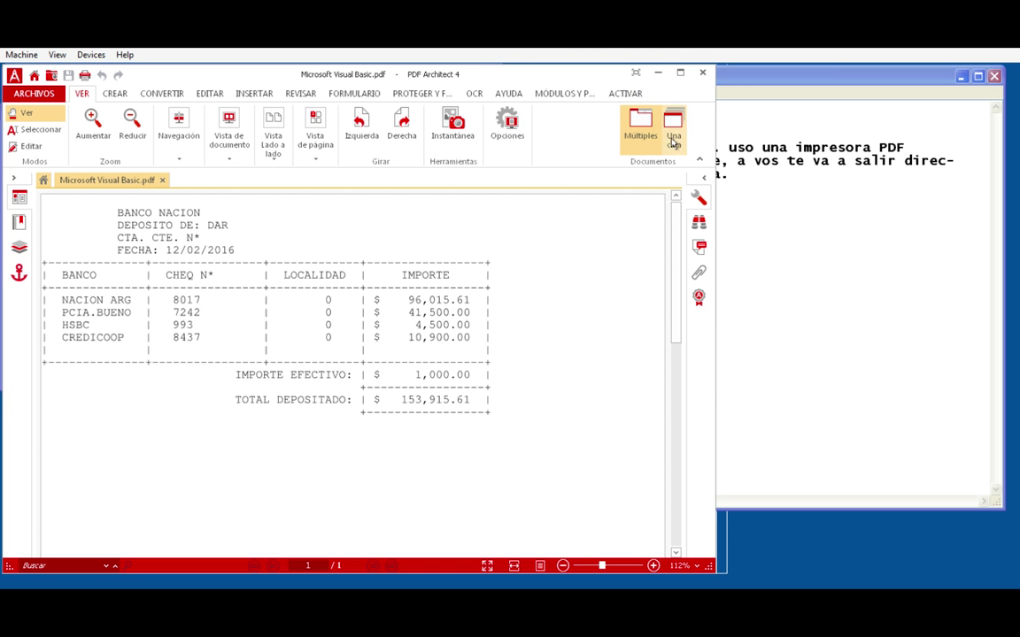
{"action": "left_click", "coordinate": [705, 75]}
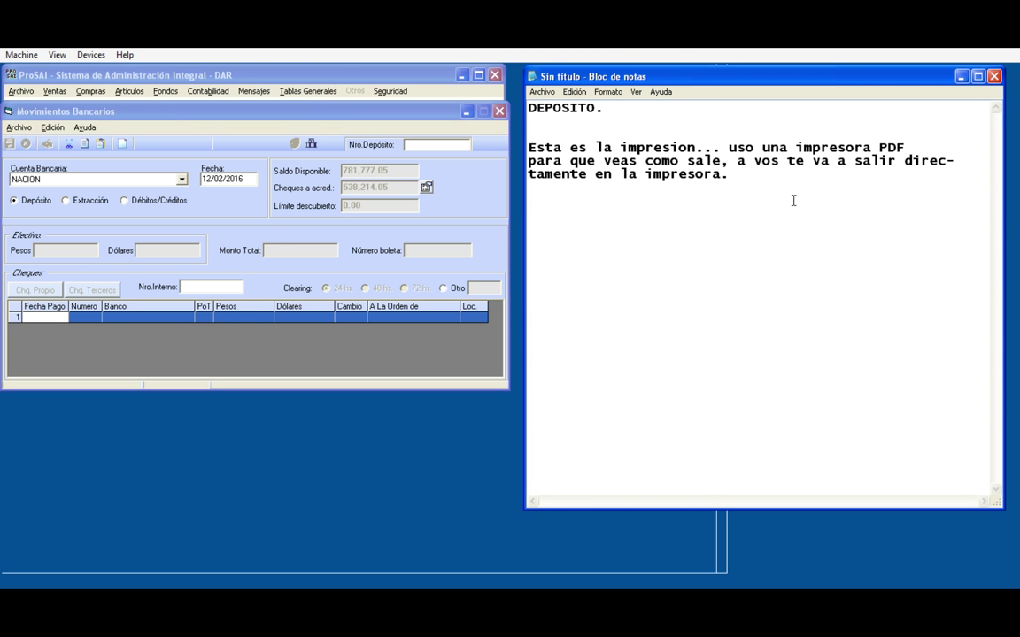
{"action": "key", "text": "Return"}
{"action": "key", "text": "Return"}
{"action": "type", "text": "Para que salga duplicado:"}
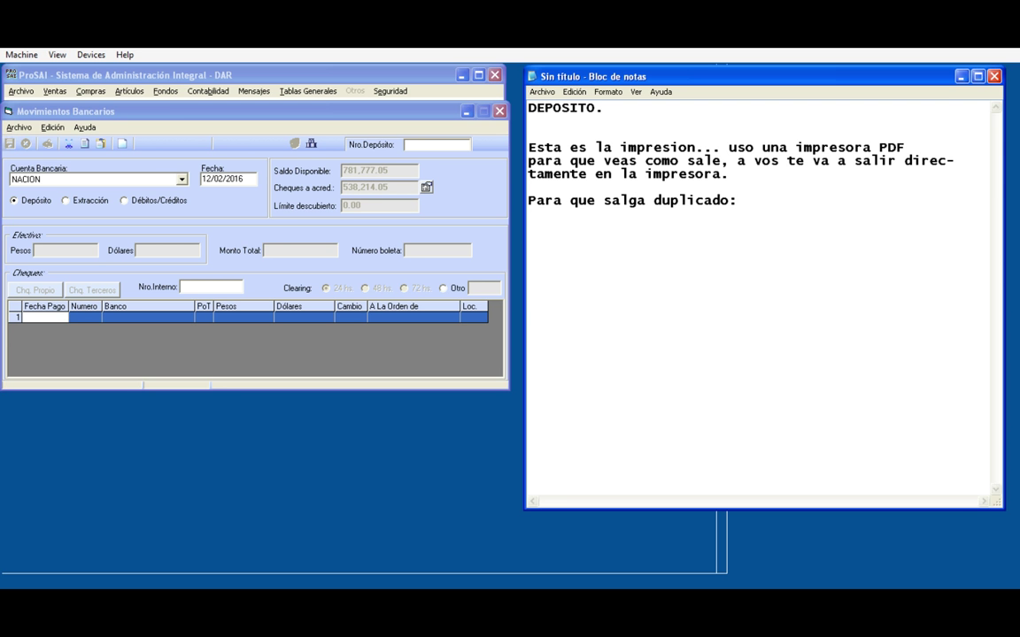
Step: Open the printer configuration of the bank movements window in ProSAI
{"action": "left_click", "coordinate": [18, 124]}
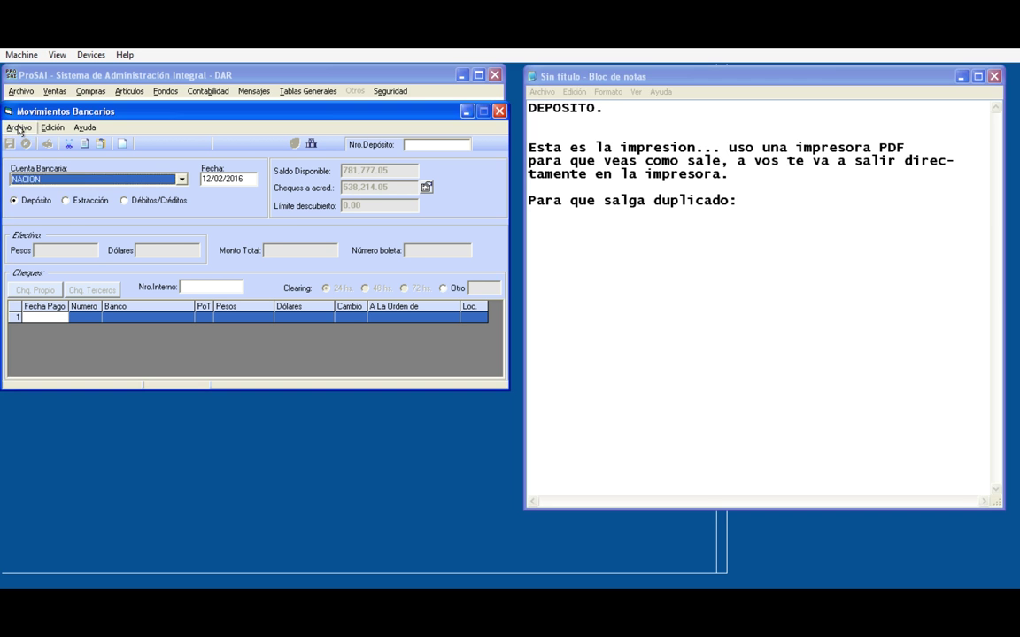
{"action": "left_click", "coordinate": [18, 129]}
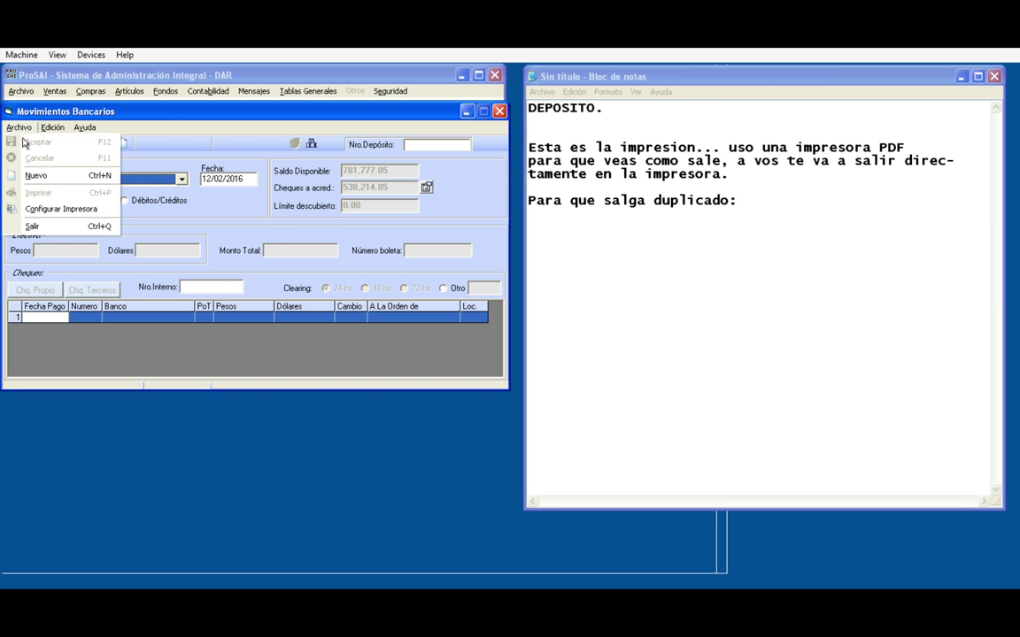
{"action": "left_click", "coordinate": [54, 211]}
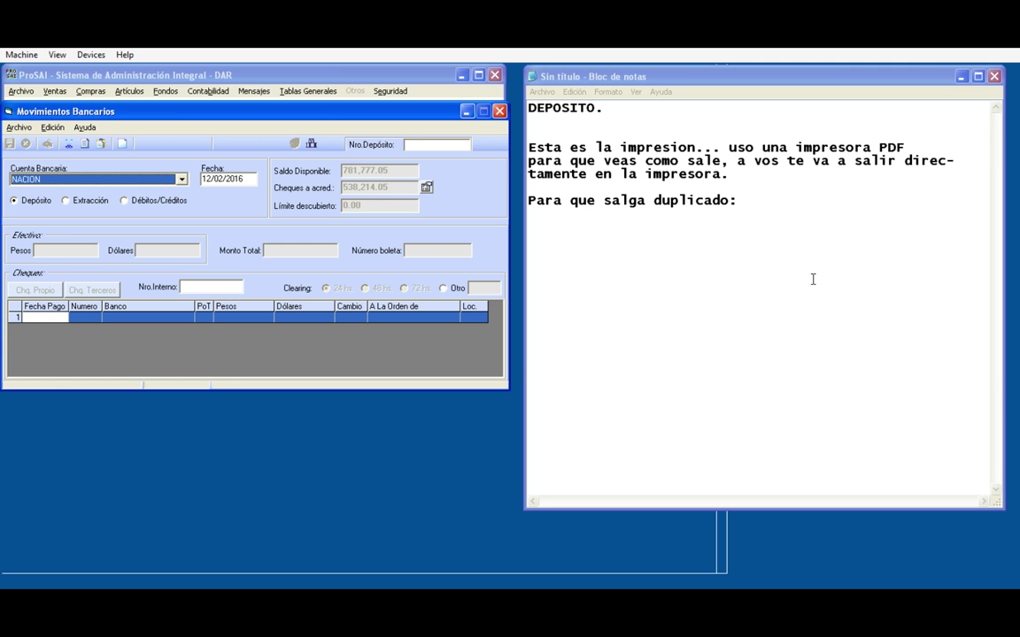
{"action": "key", "text": "Up"}
{"action": "left_click", "coordinate": [18, 128]}
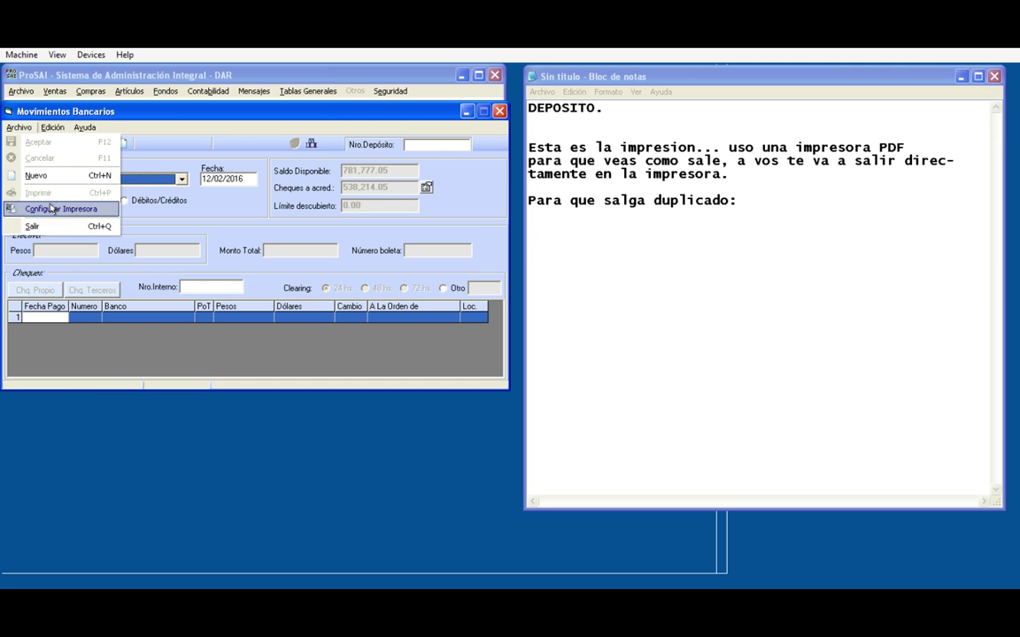
{"action": "left_click", "coordinate": [49, 188]}
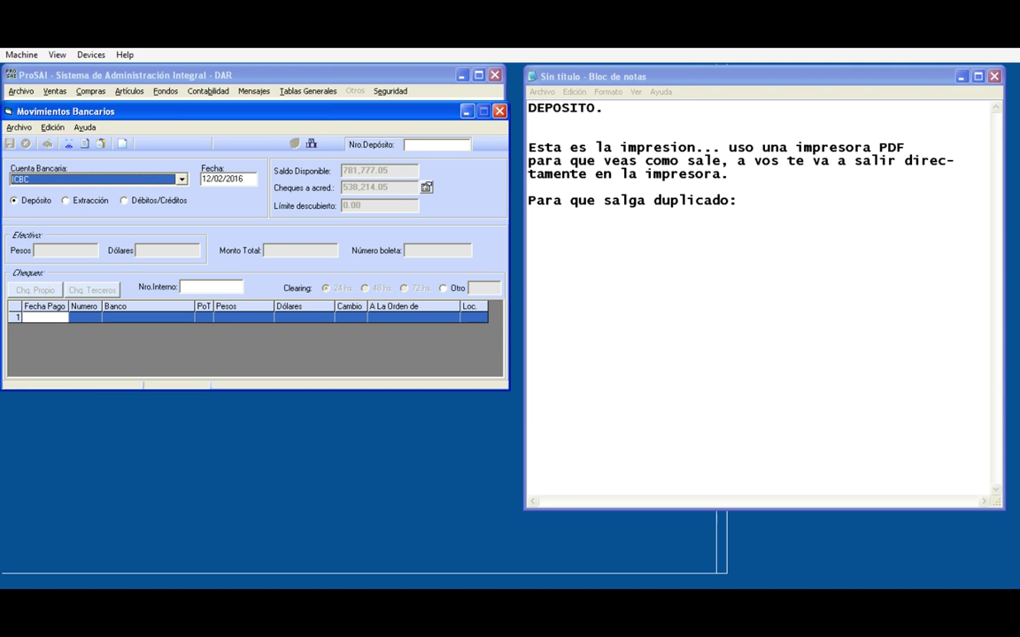